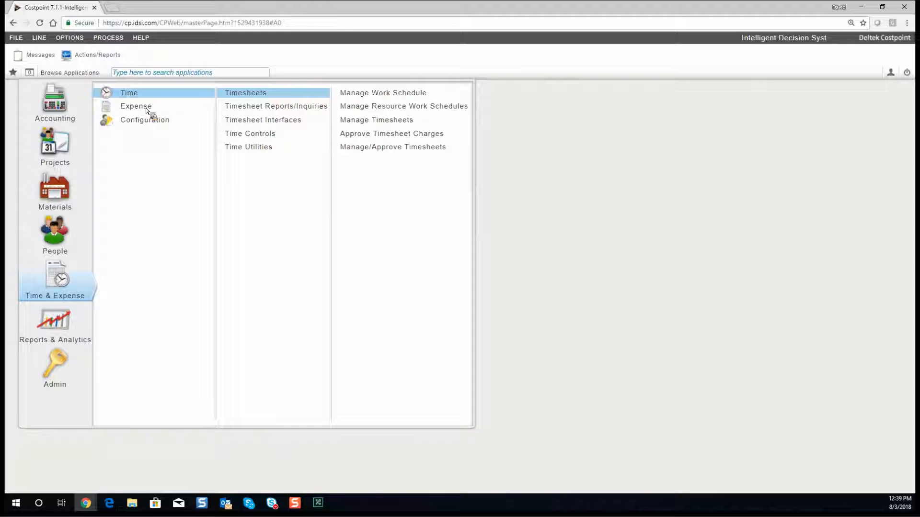
Step: Open the Manage/Approve Expense Reports application under the Expense area of Time & Expense
click(148, 107)
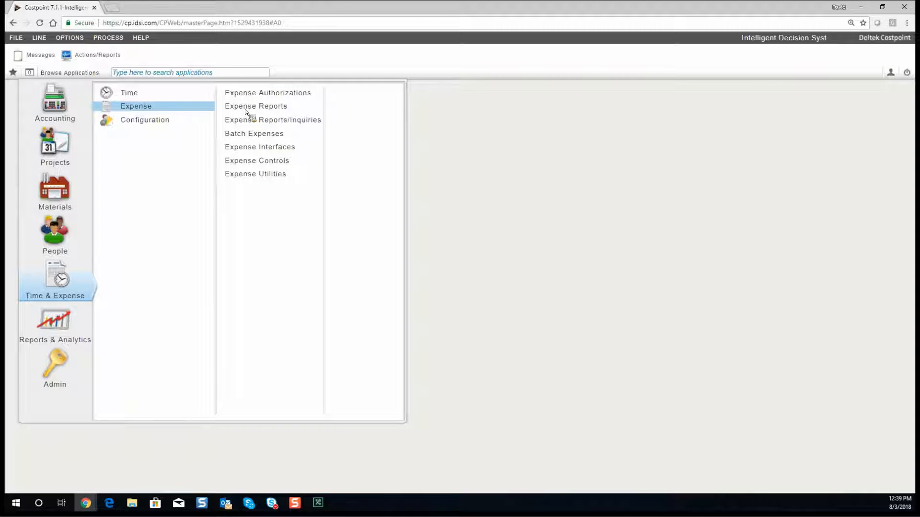
click(267, 93)
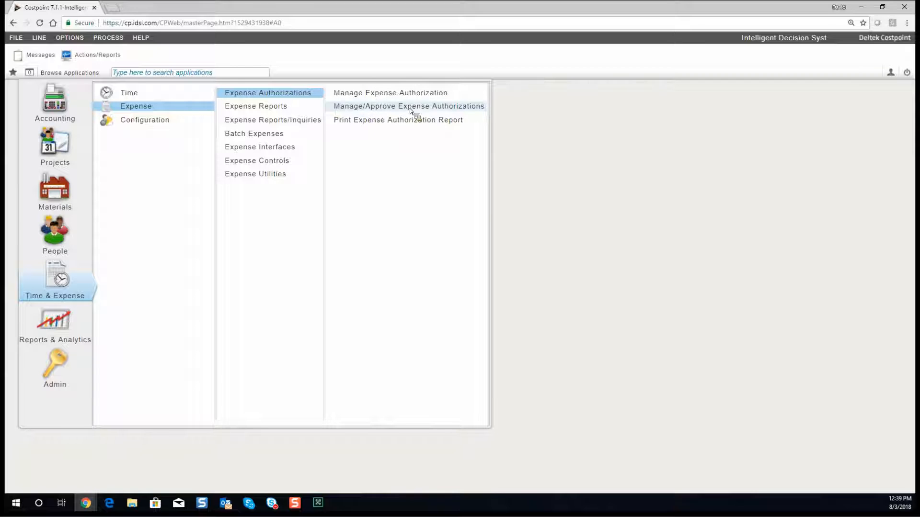
click(263, 106)
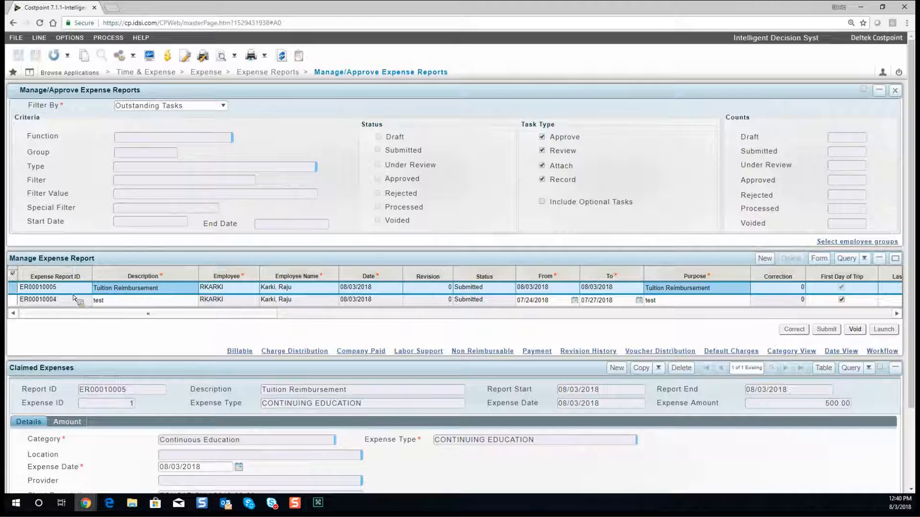
Step: View the Tuition Reimbursement expense report in form layout and open its workflow to examine the receipt attachment task
click(818, 259)
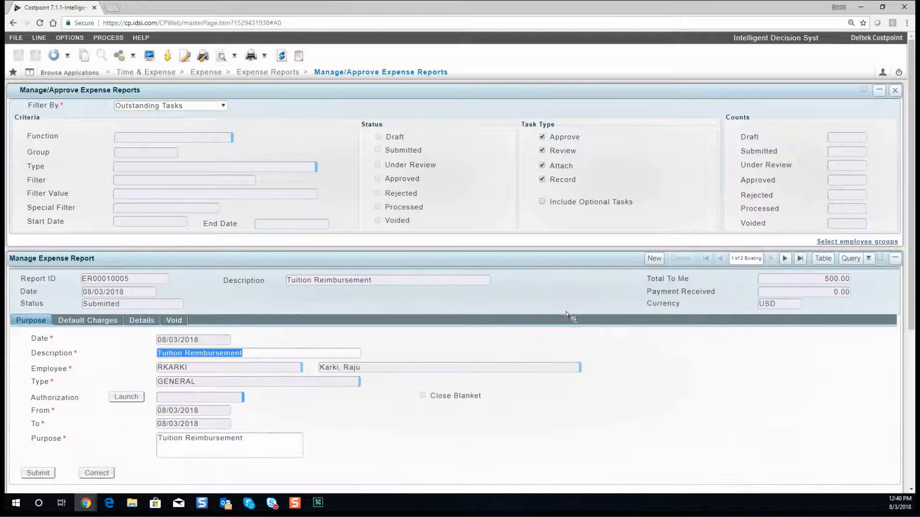
scroll(642, 269, down, 3)
click(883, 407)
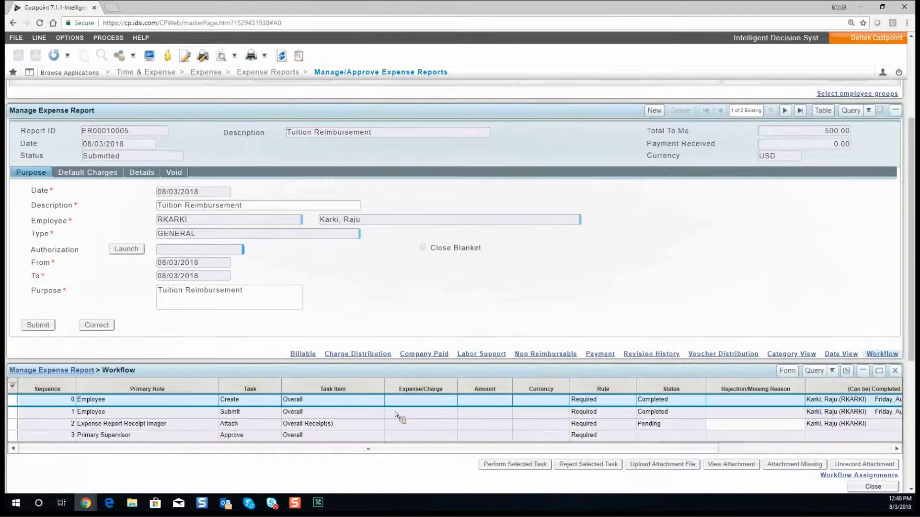
click(396, 426)
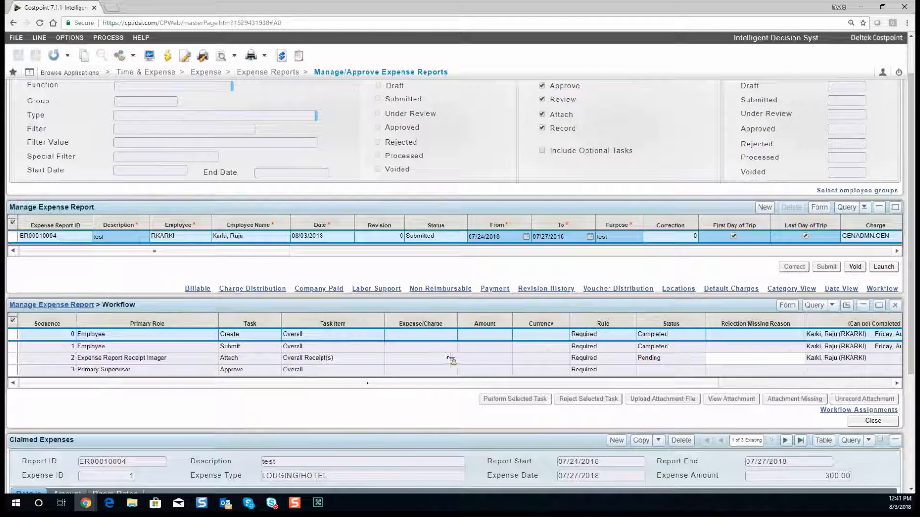
Step: Select the Primary Supervisor approval task in the workflow of the "test" expense report
click(230, 372)
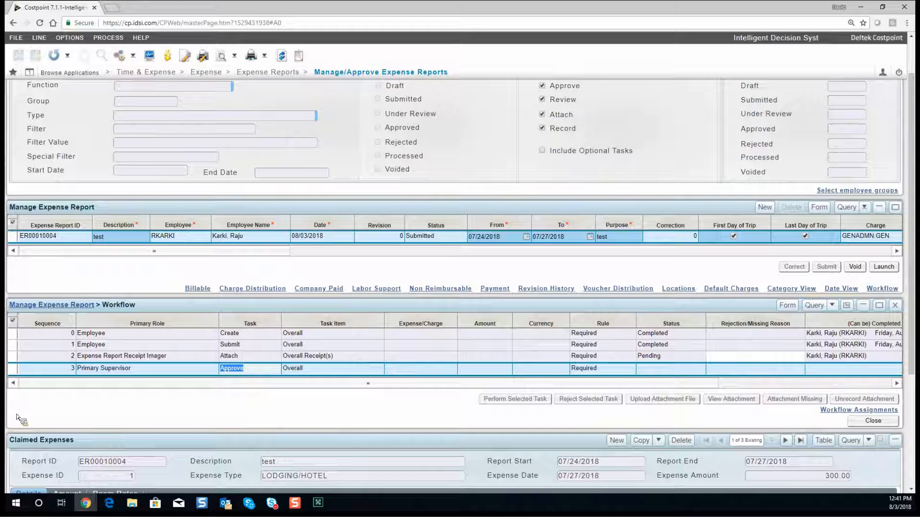
click(17, 372)
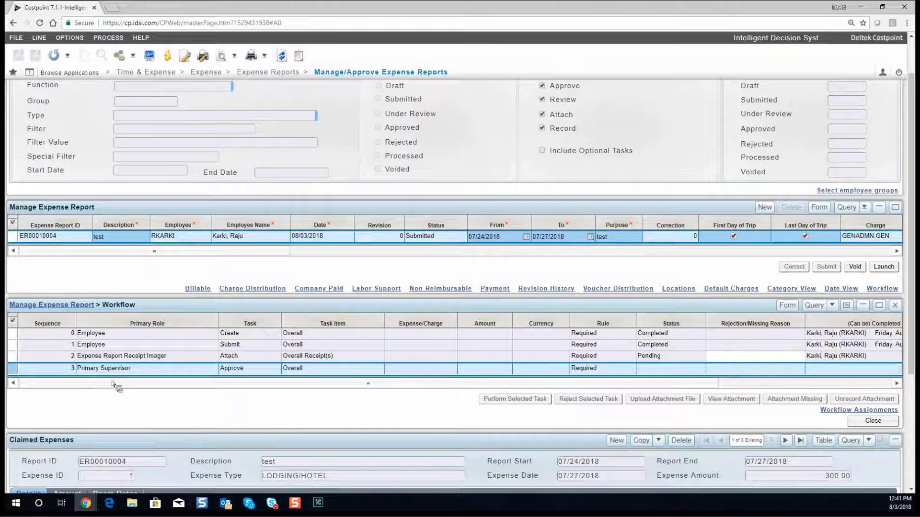
Step: Filter the expense reports by Status and set the function to Primary Administrator
scroll(155, 301, up, 1)
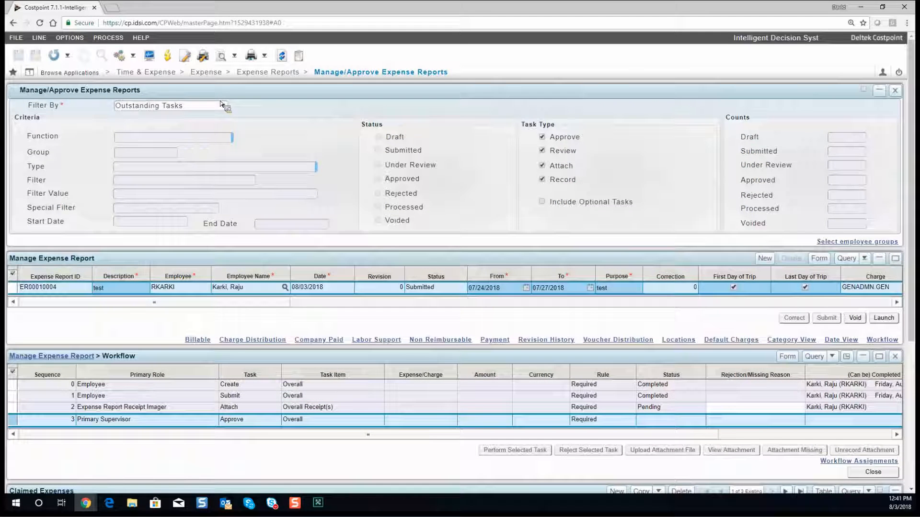
click(194, 111)
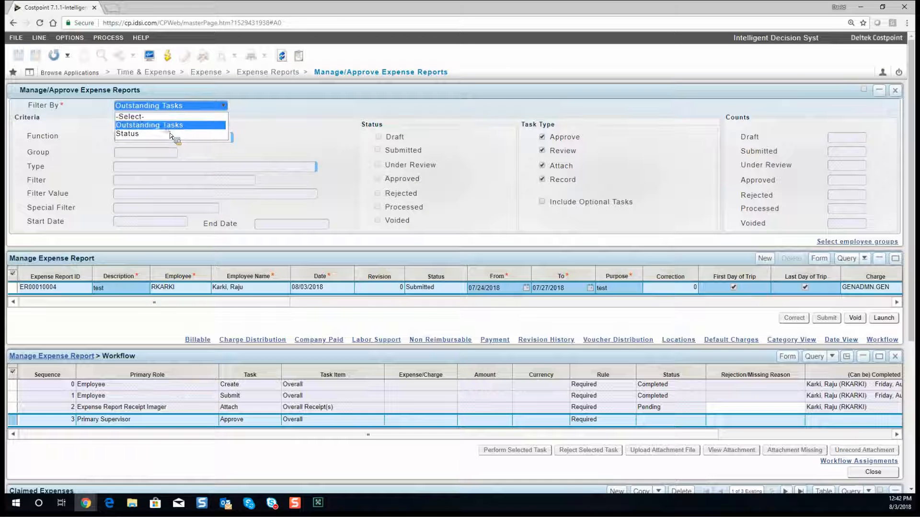
click(170, 134)
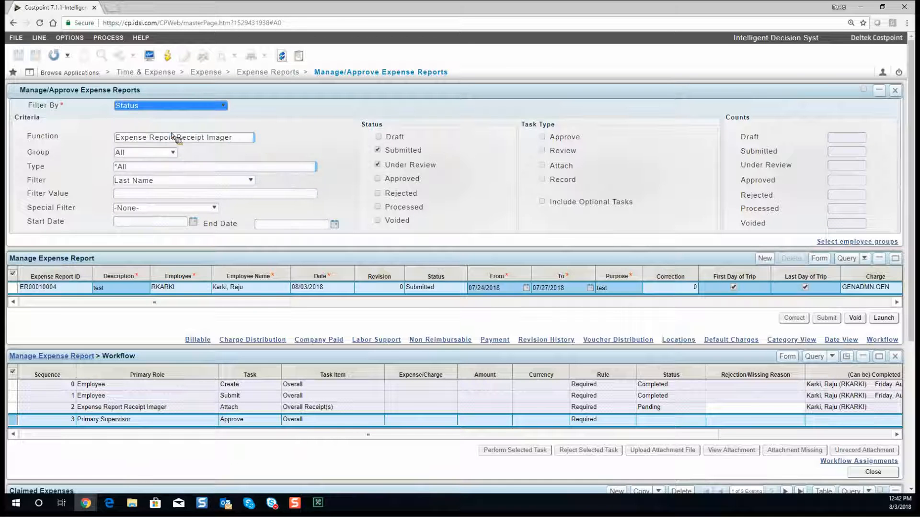
click(257, 141)
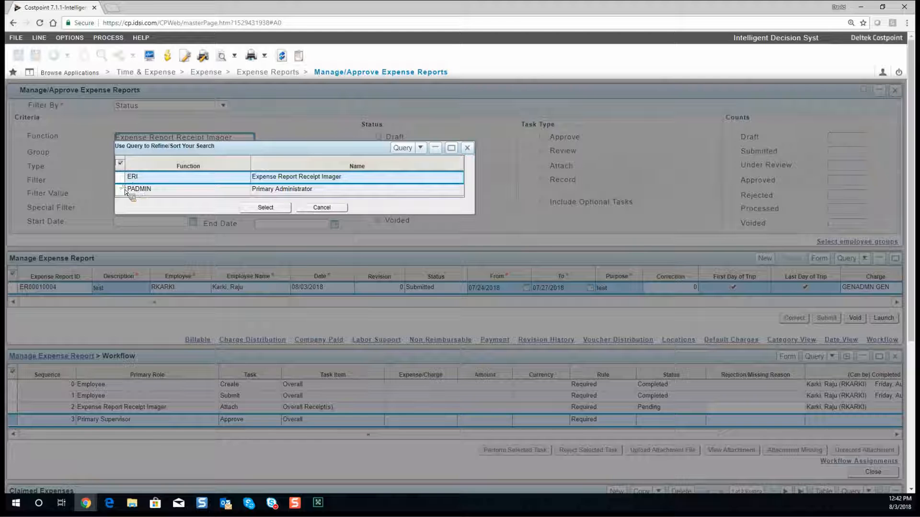
double_click(125, 190)
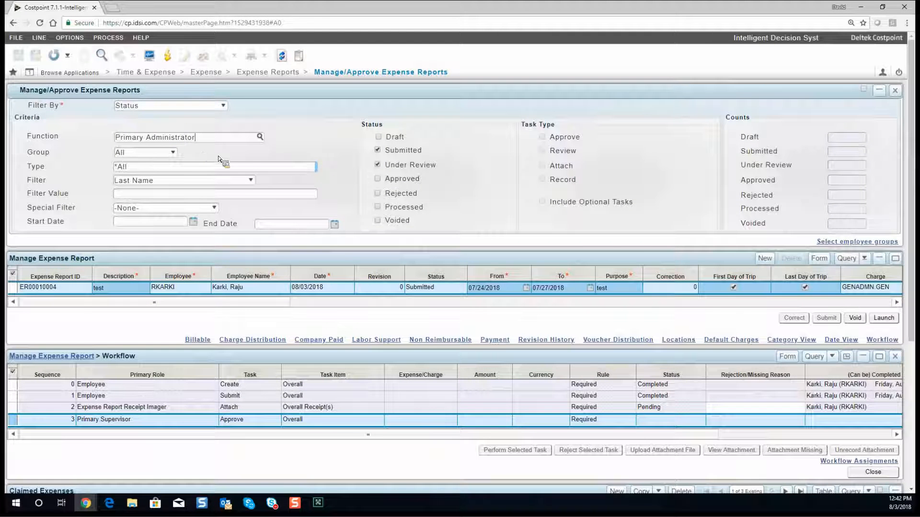
Step: Add the Draft, Approved, Rejected, Processed and Voided statuses to the filter and run the expense report query
click(379, 137)
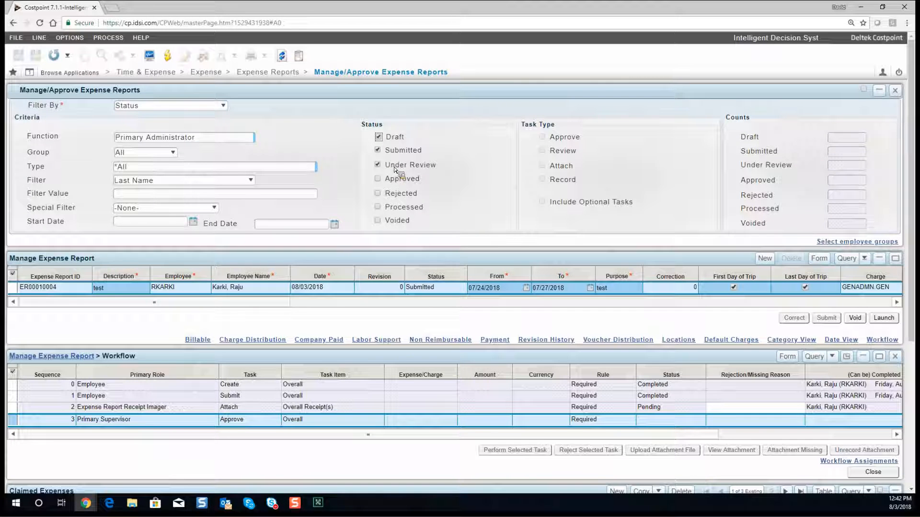
click(378, 178)
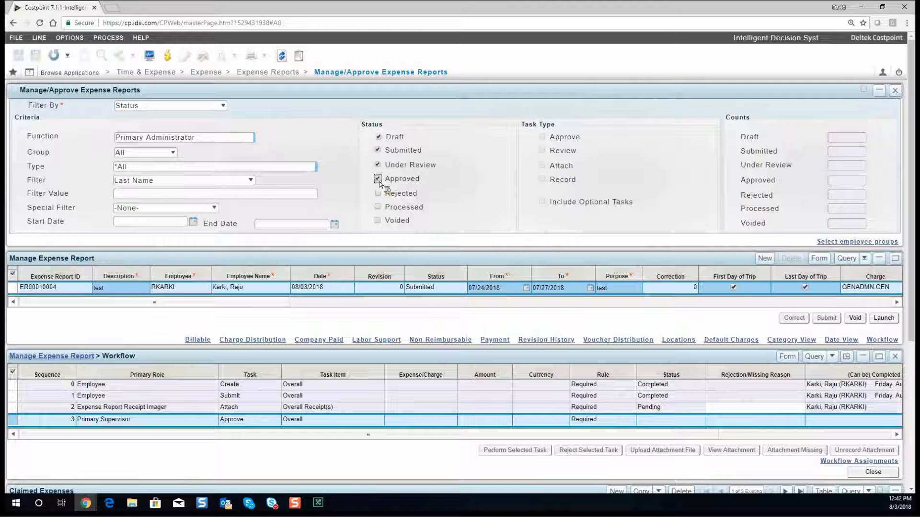
click(377, 193)
click(378, 221)
click(378, 206)
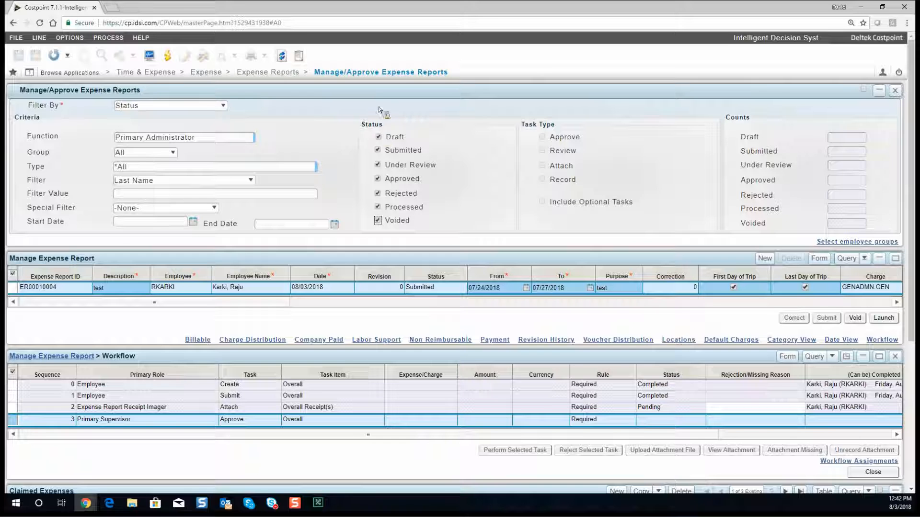
click(167, 56)
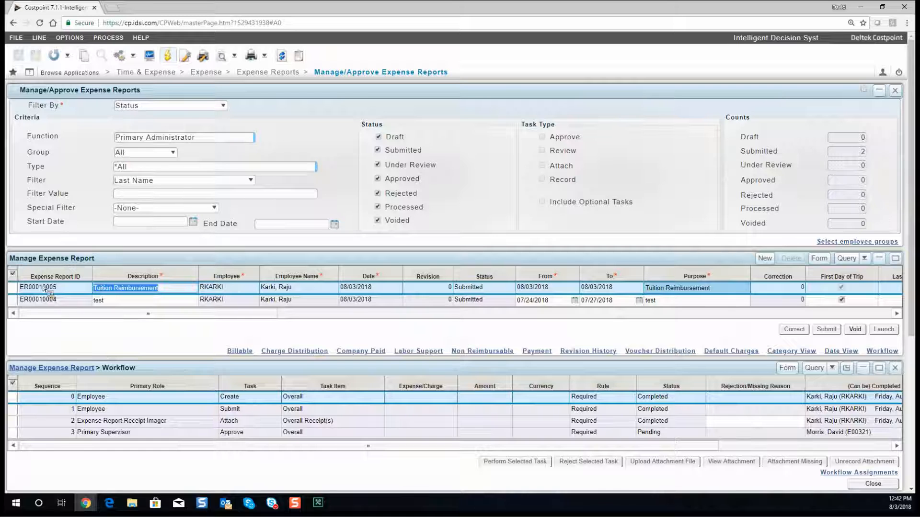
Step: Compare the workflows of the "test" and Tuition Reimbursement reports, selecting the latter's Primary Supervisor approval task
click(19, 298)
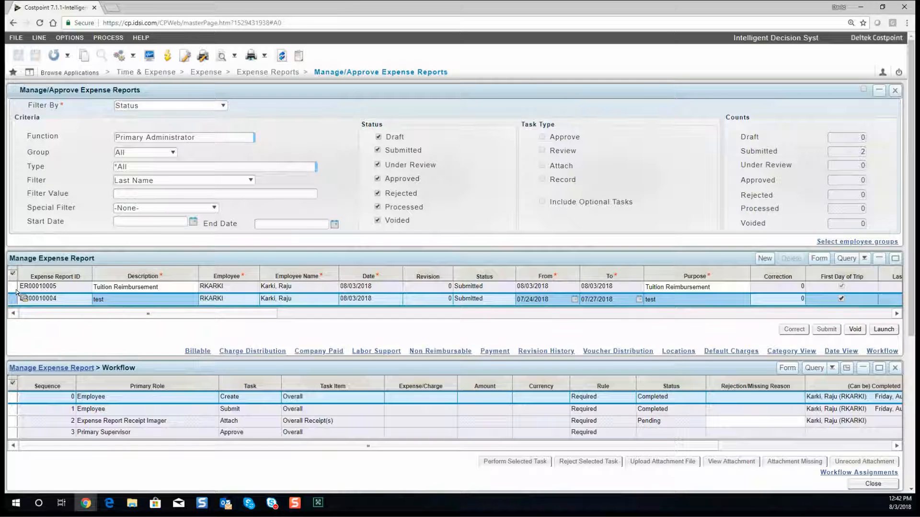
click(16, 290)
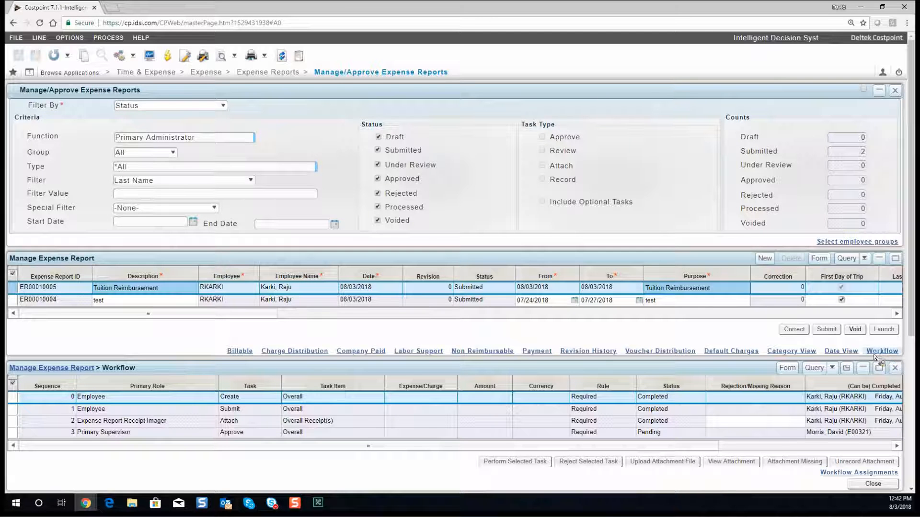
click(154, 432)
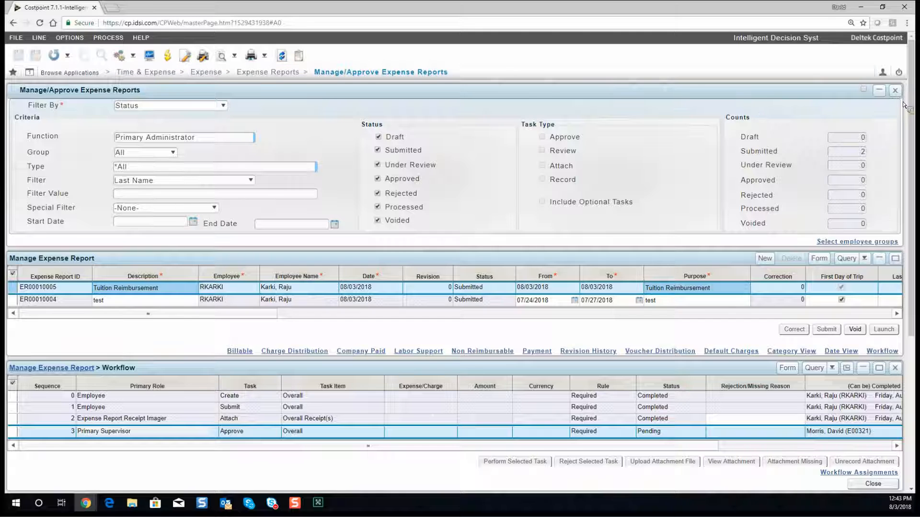
Step: Close the expense reports application, open Manage/Approve Expense Authorizations and filter it by Status
click(895, 90)
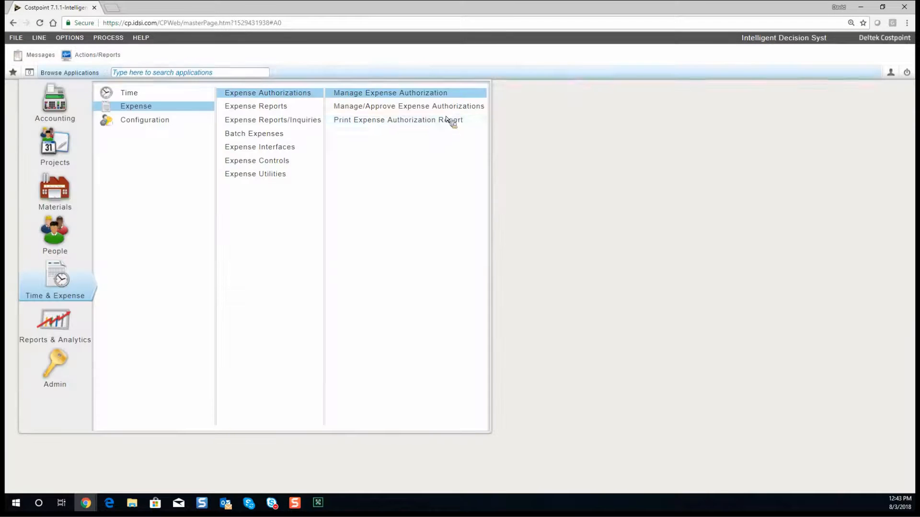
click(409, 106)
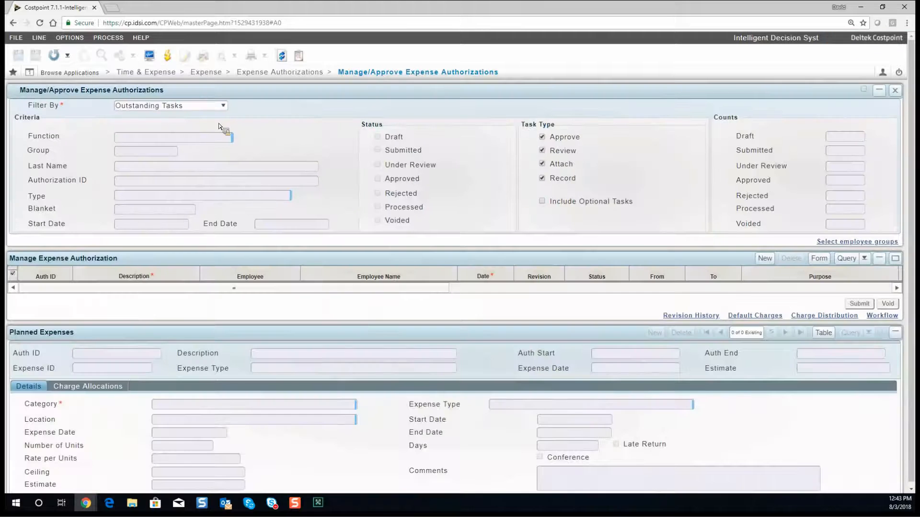
click(179, 106)
click(178, 134)
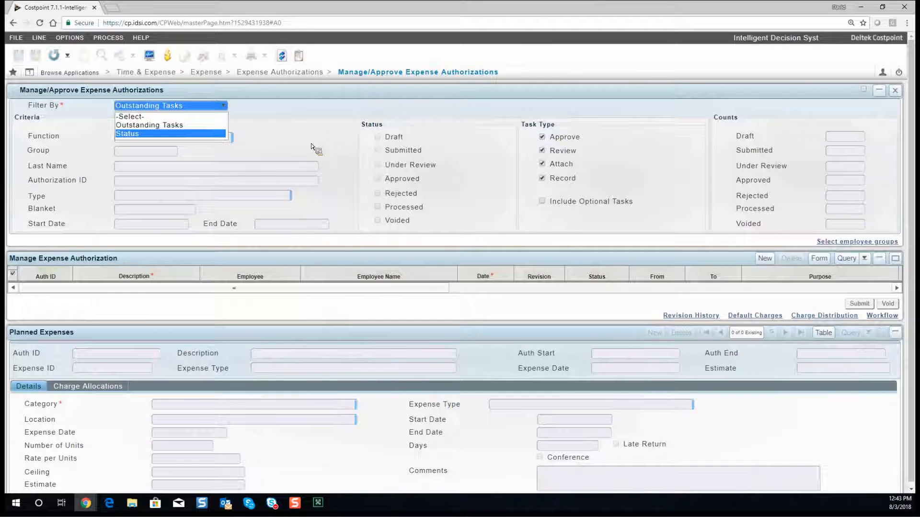
Step: Add the Draft, Approved, Rejected, Processed and Voided statuses to the filter and run the expense authorization query
click(378, 138)
click(378, 179)
click(378, 194)
click(377, 207)
key(Tab)
key(space)
click(168, 56)
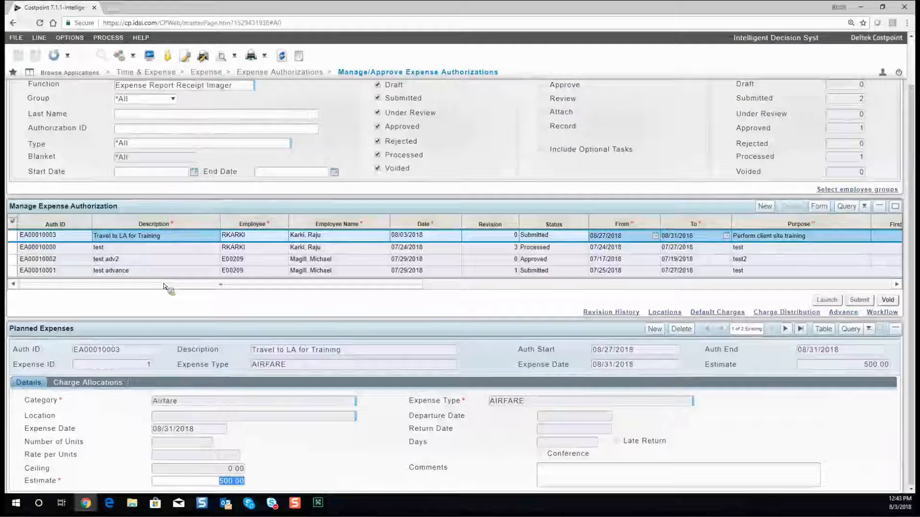
Step: View the workflow of the "test adv2" authorization and select the Primary Supervisor approval task for its advance
click(225, 259)
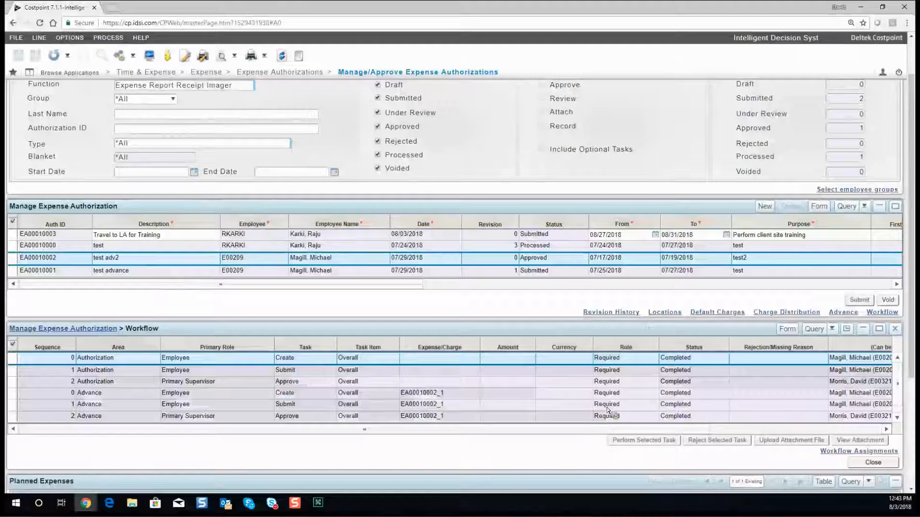
scroll(439, 381, up, 2)
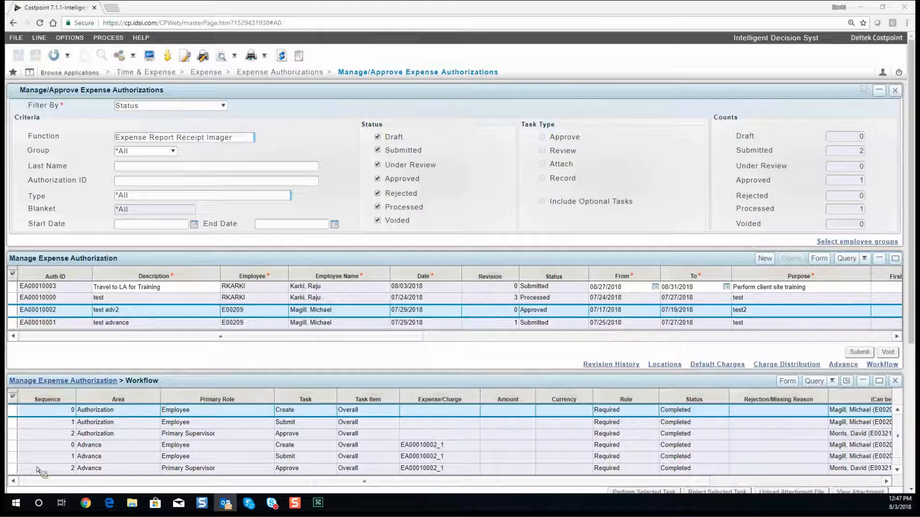
click(19, 472)
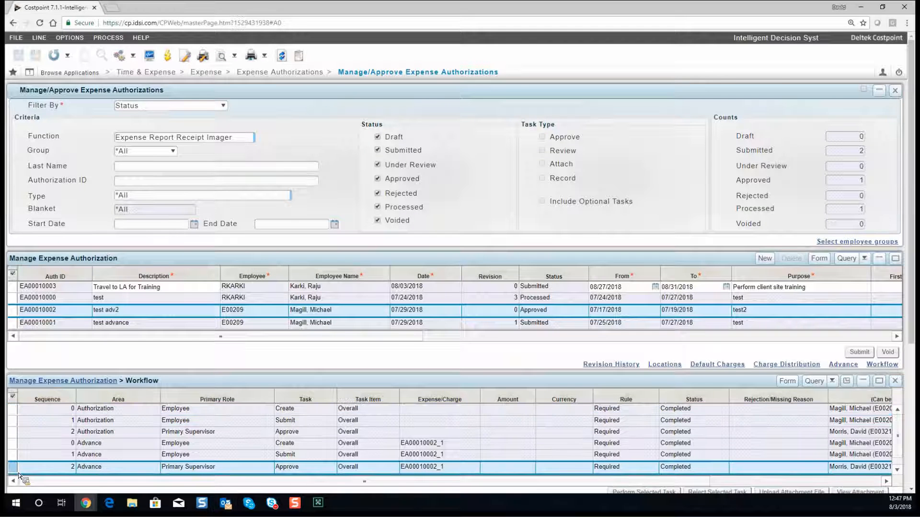